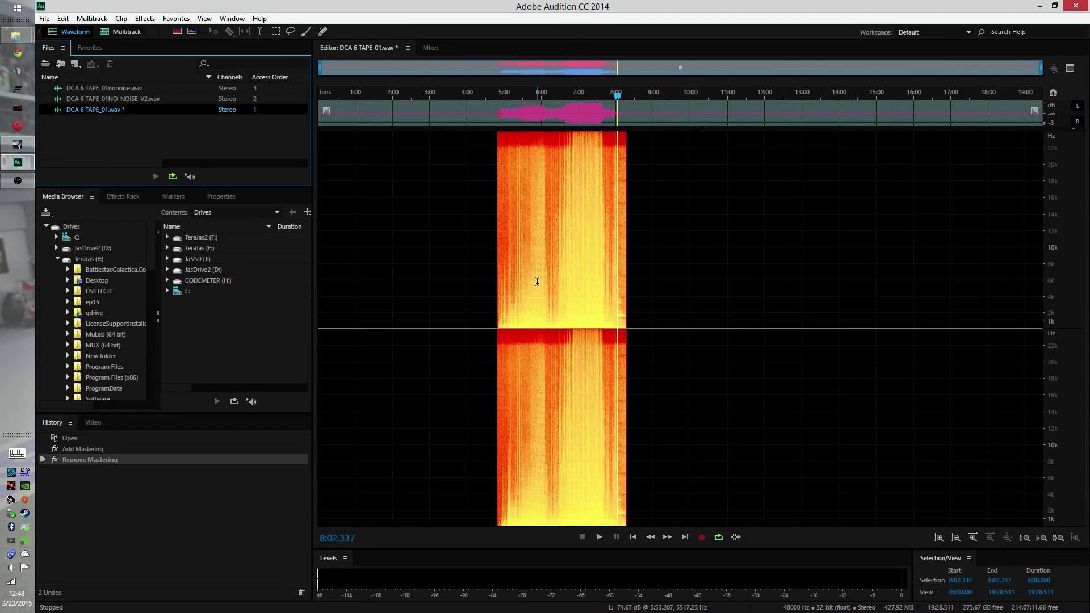
Zoom the DCA 6 TAPE_01 spectral display to the 7:46–8:18 stretch.
drag(607, 237, 627, 240)
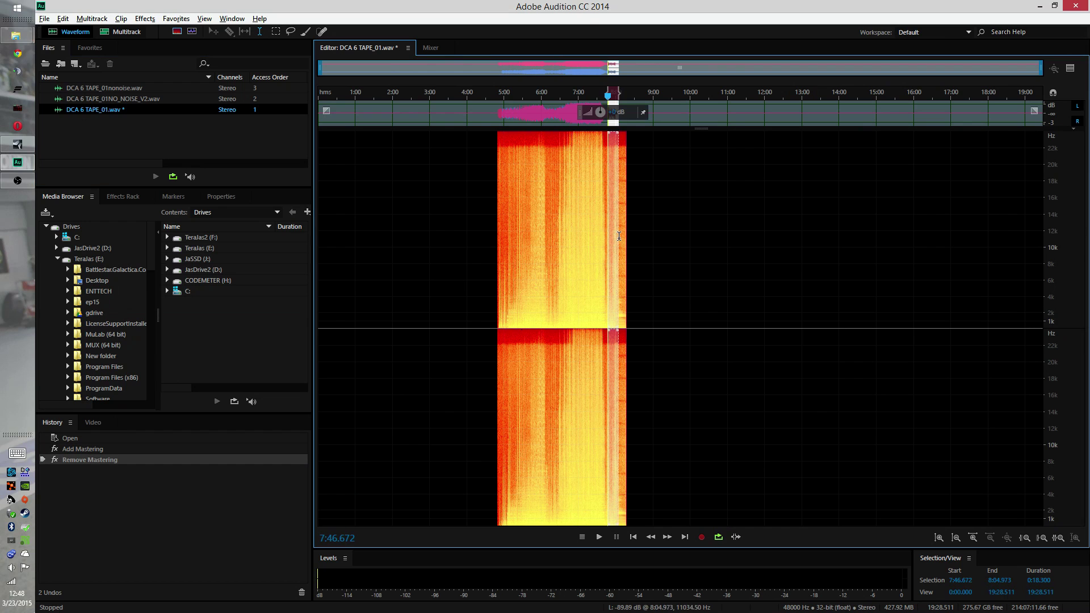
click(1058, 538)
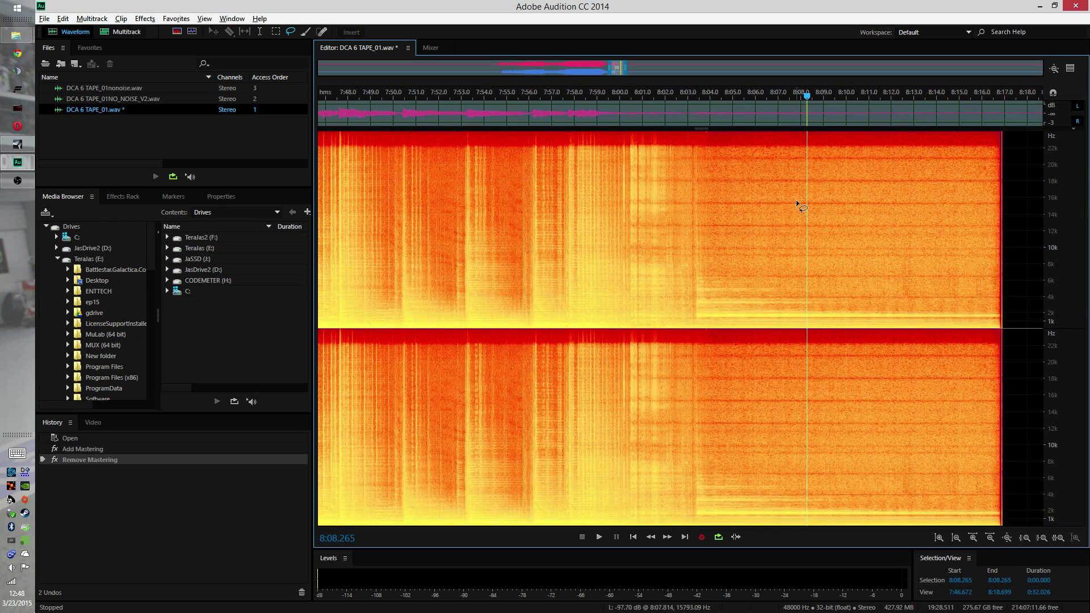
Lasso the high-frequency noise patch around 8:05–8:11 and audition it.
drag(808, 167, 814, 162)
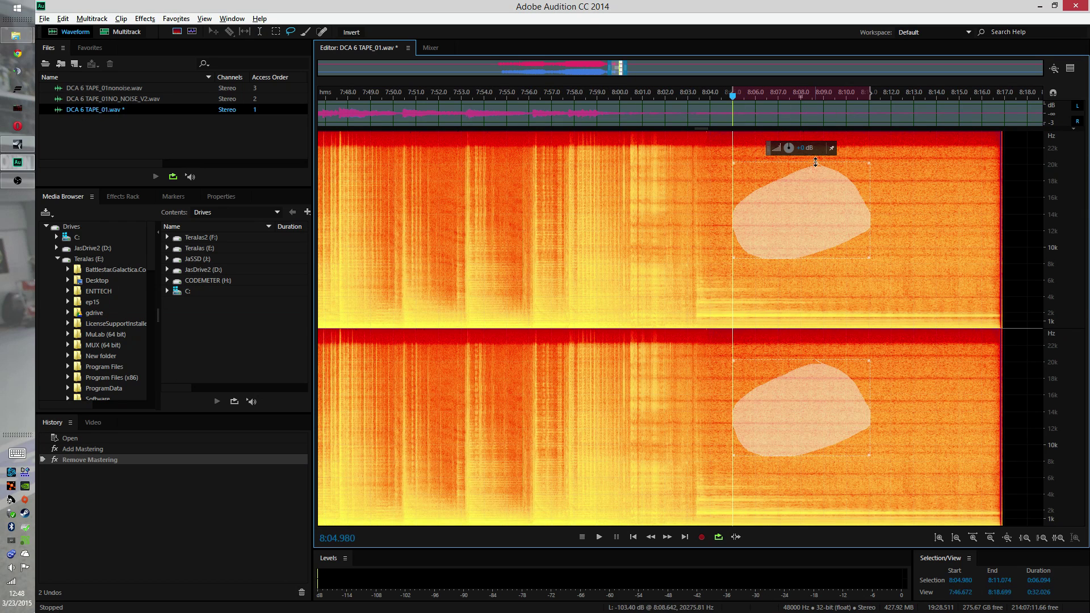
key(space)
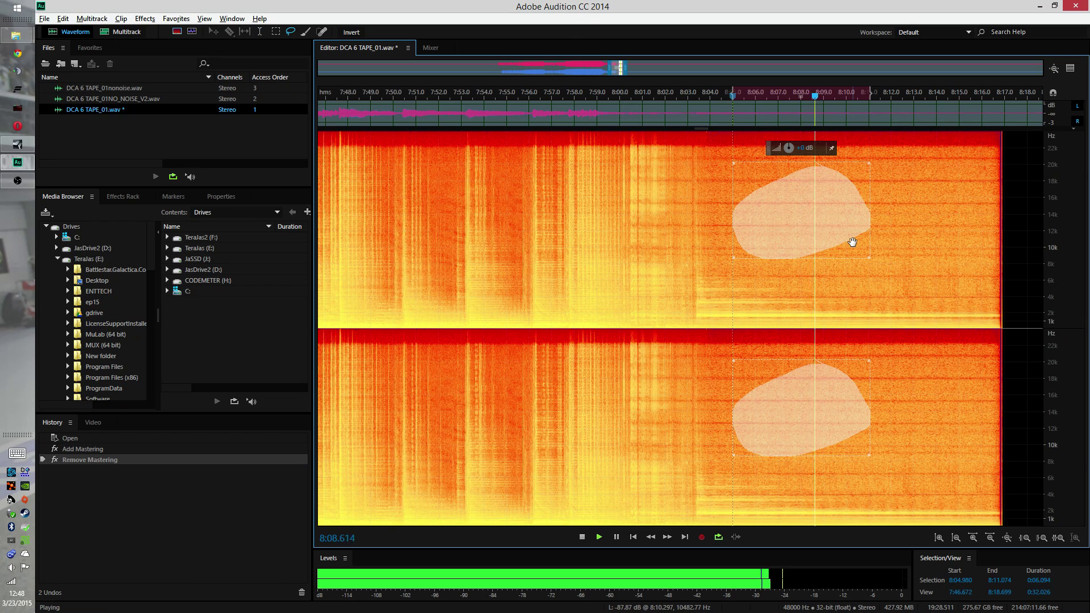
key(space)
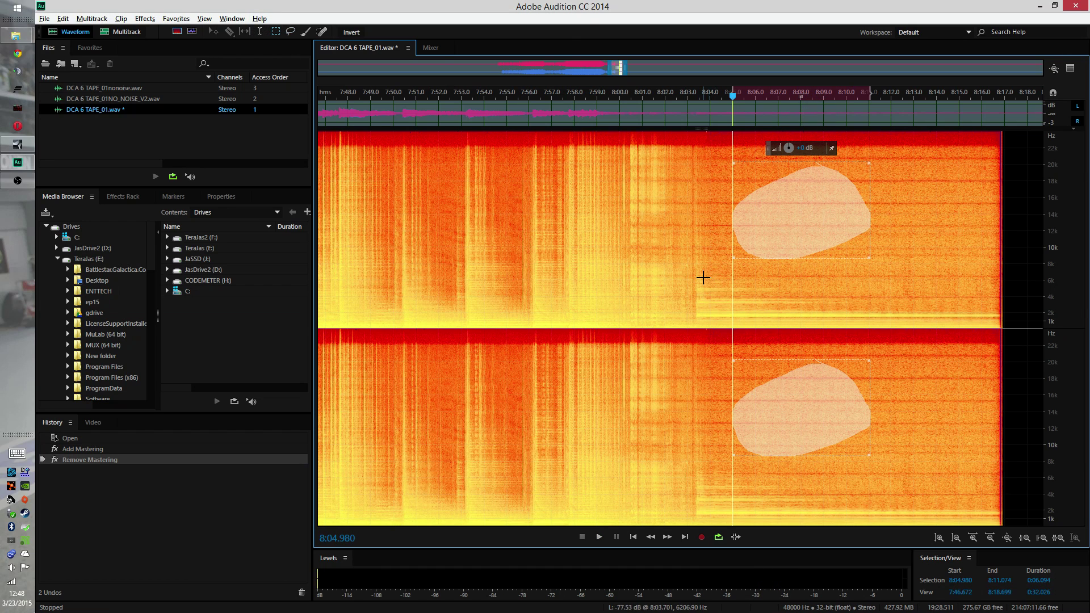
drag(703, 276, 997, 337)
key(Delete)
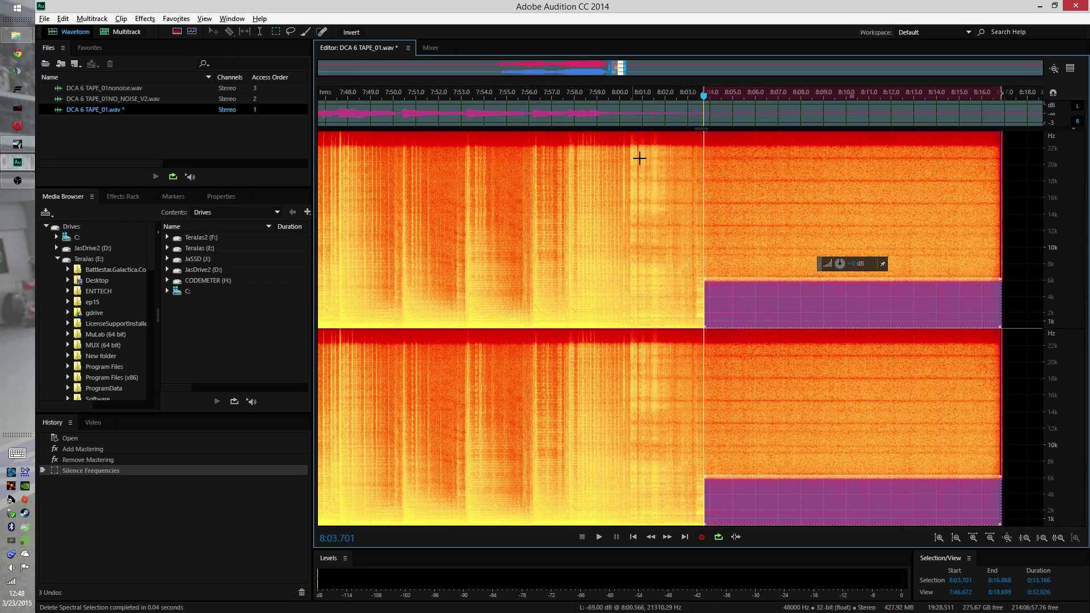
key(space)
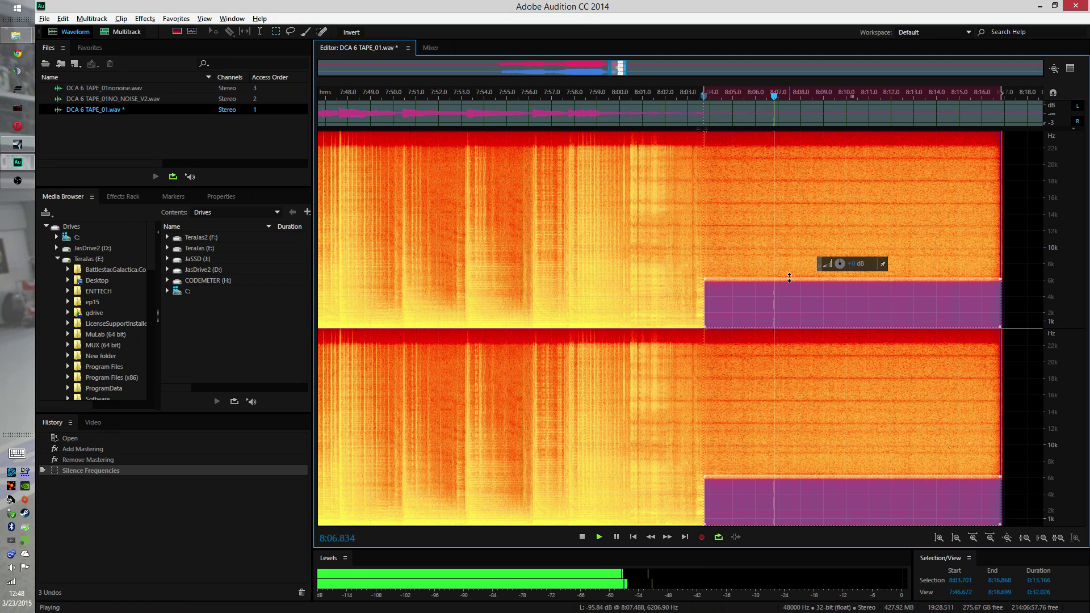
key(space)
key(ctrl+z)
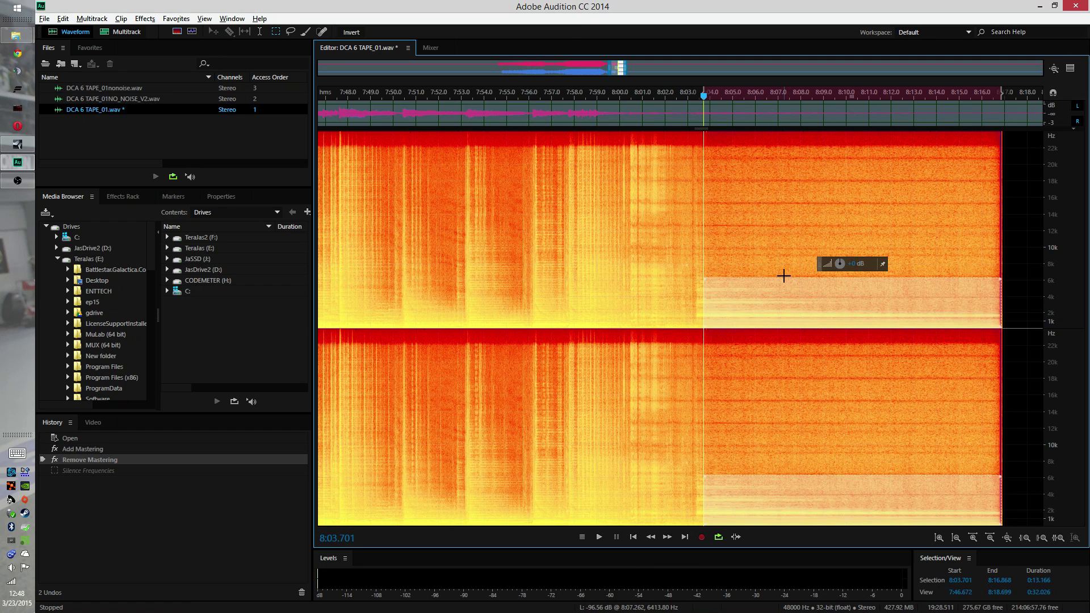
drag(781, 278, 780, 288)
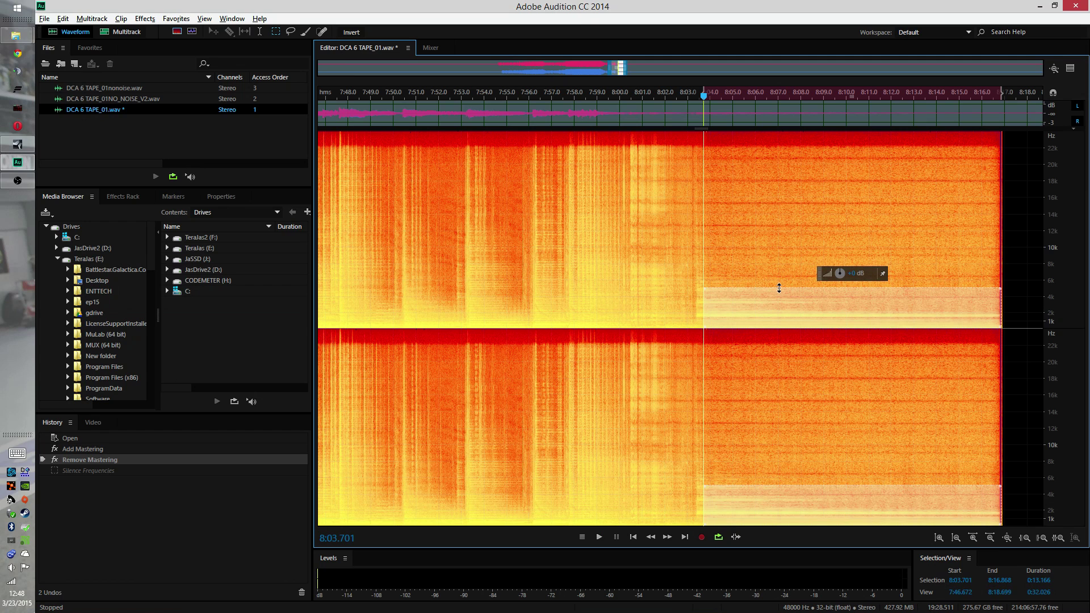
key(space)
key(space)
key(Delete)
key(space)
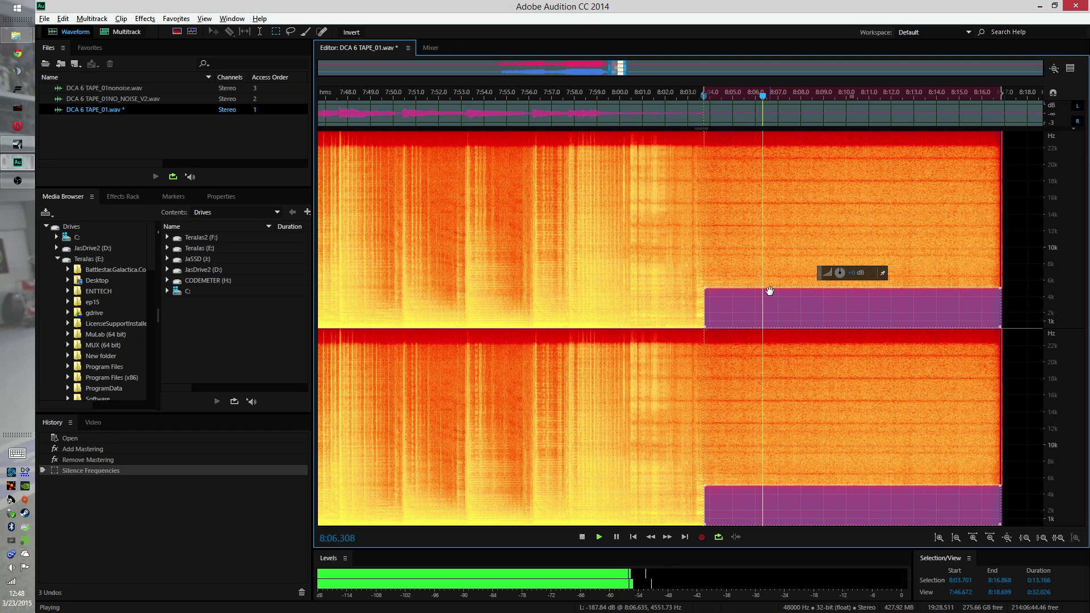
key(space)
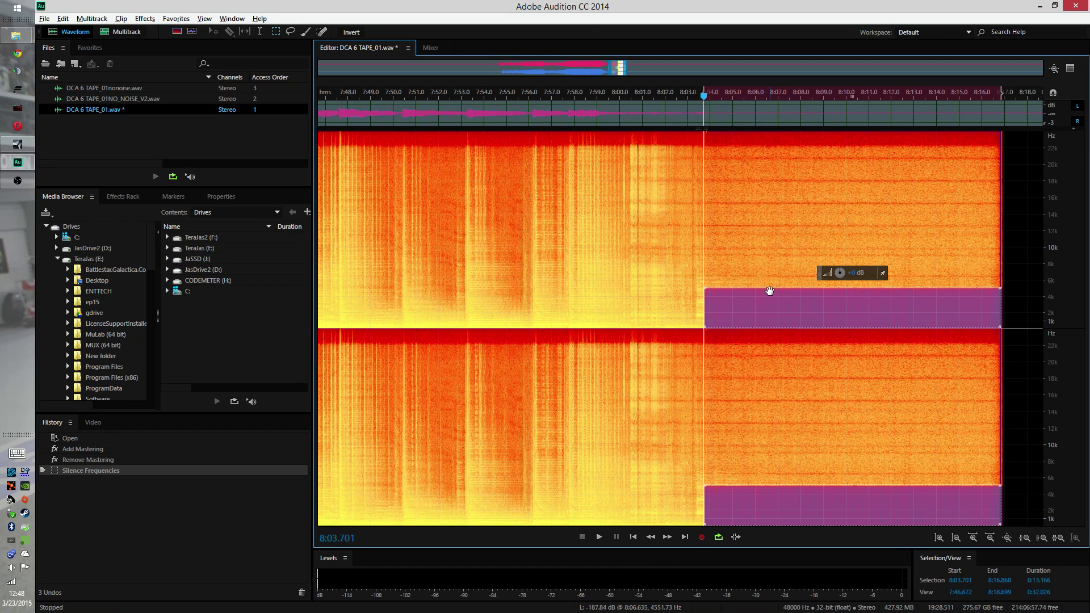
key(ctrl+z)
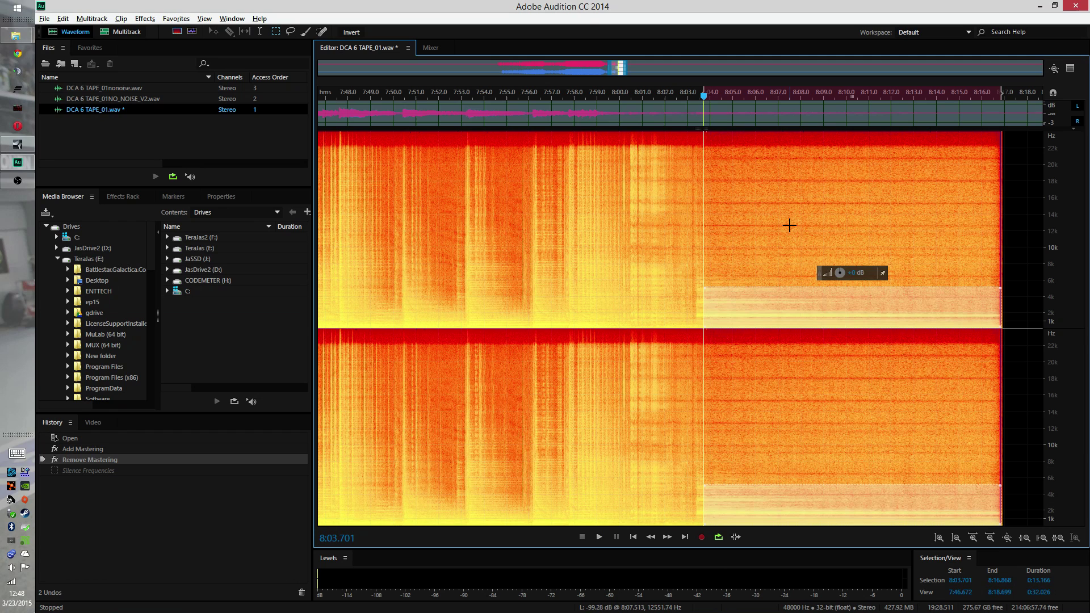
click(748, 204)
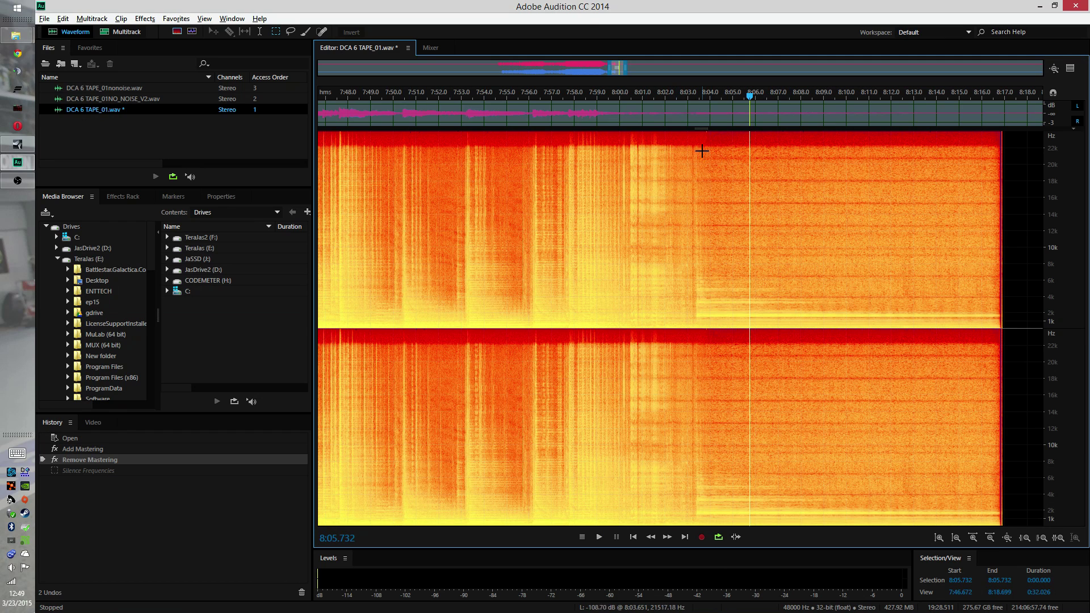
drag(698, 147, 998, 310)
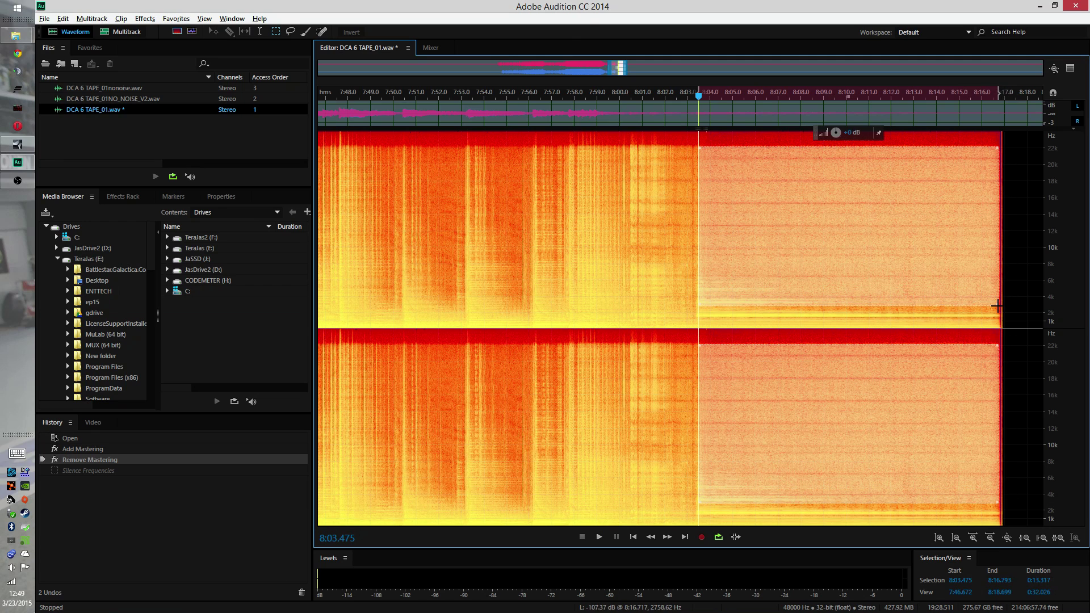
click(138, 19)
mouse_move(65, 218)
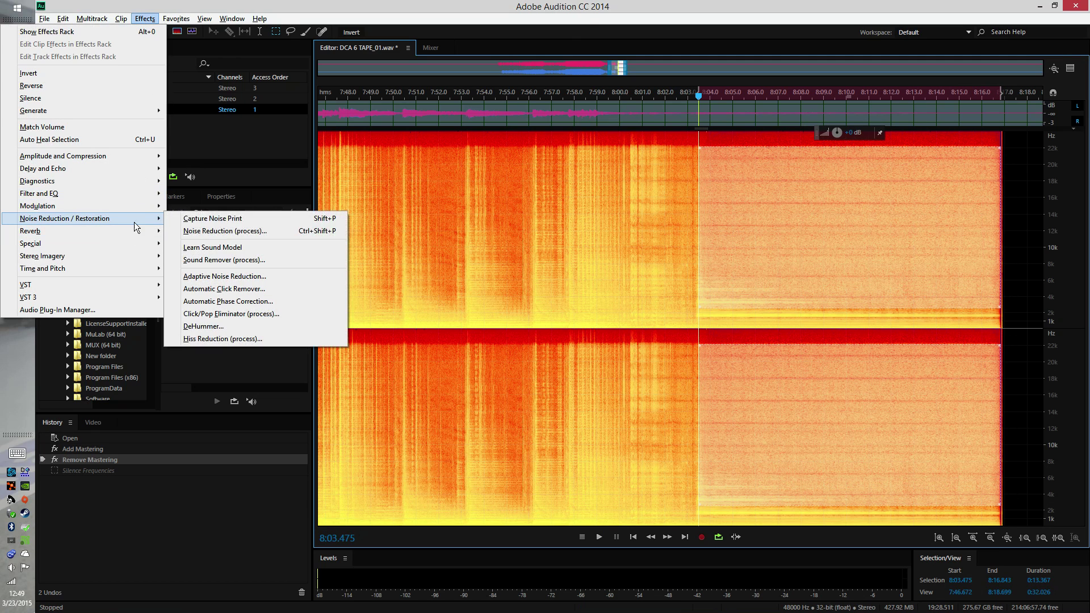
click(289, 275)
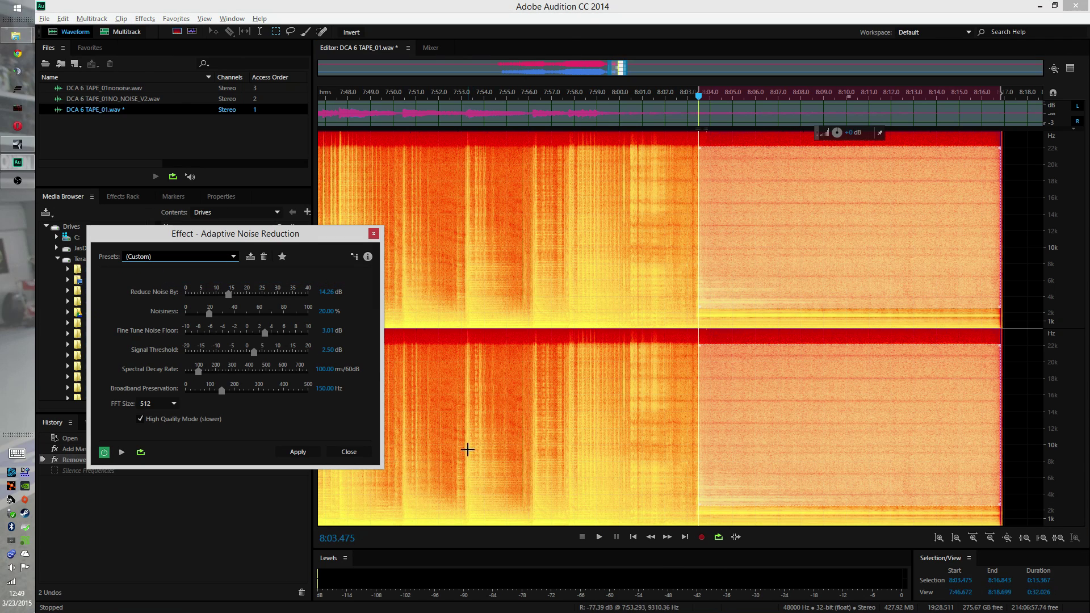
key(Escape)
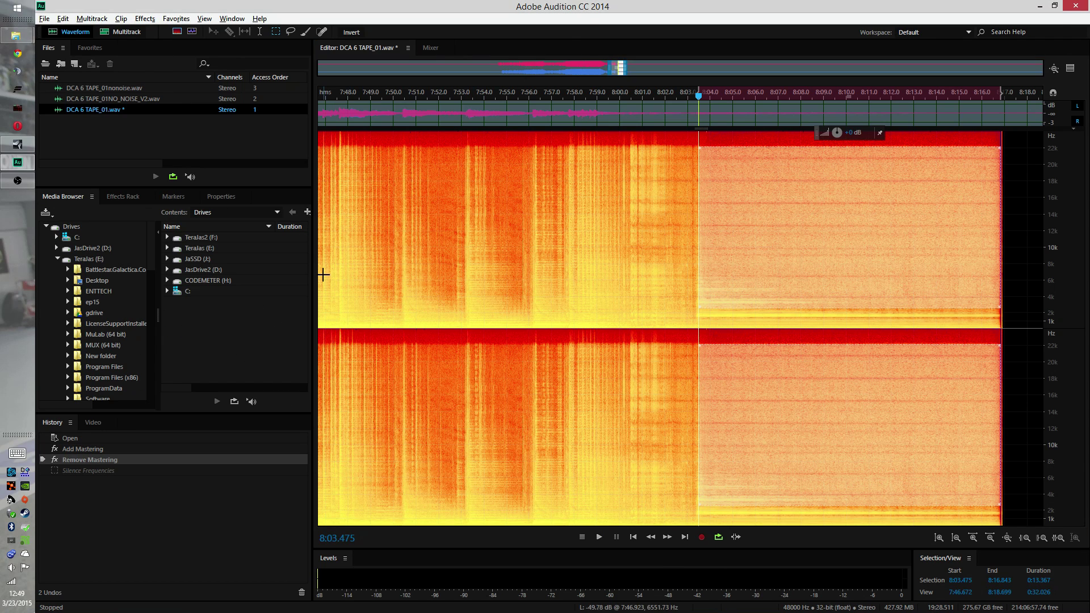
click(146, 113)
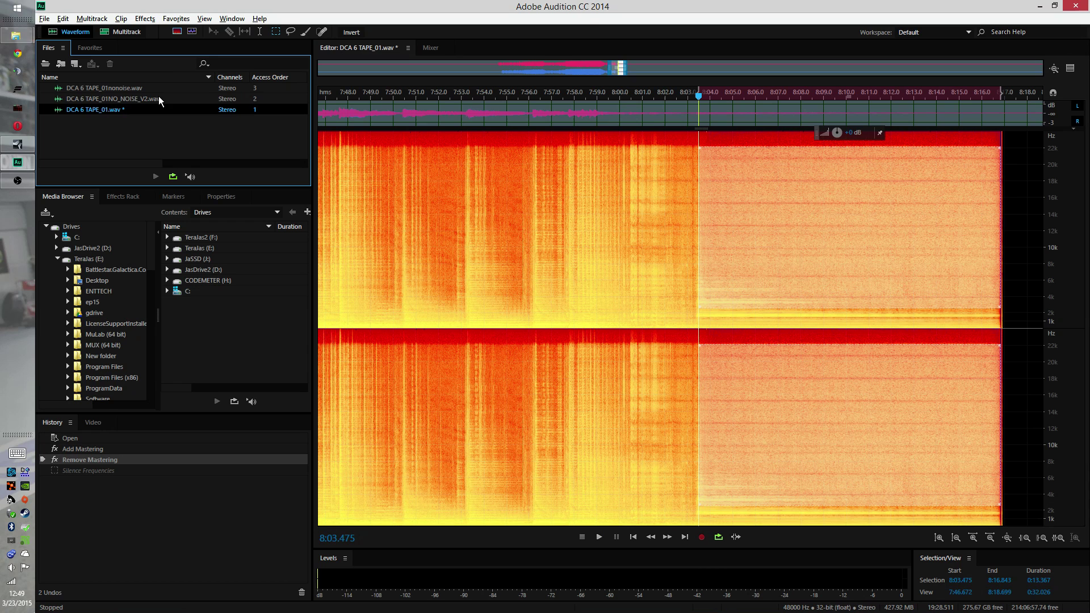
Play DCA 6 TAPE_01NO_NOISE_V2.wav from 8:08, first left channel only, then both channels.
click(160, 96)
double_click(160, 97)
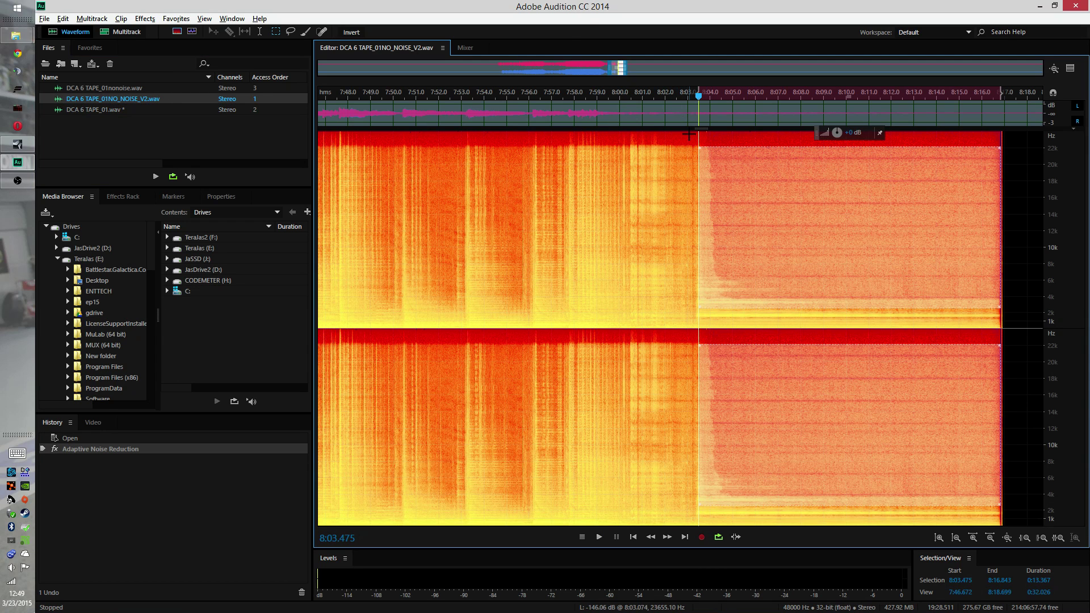
key(space)
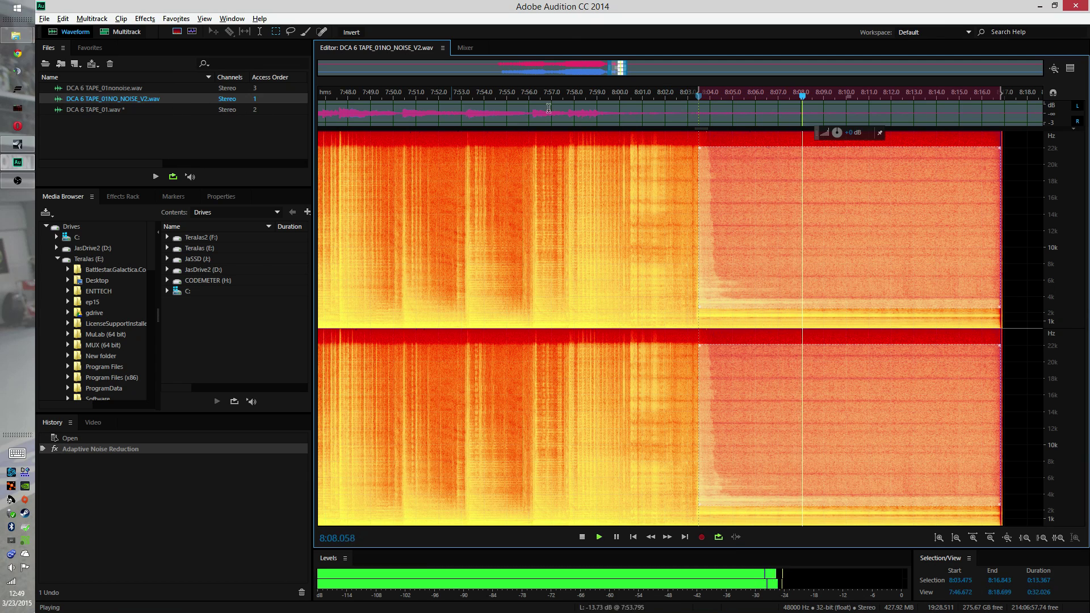
click(800, 105)
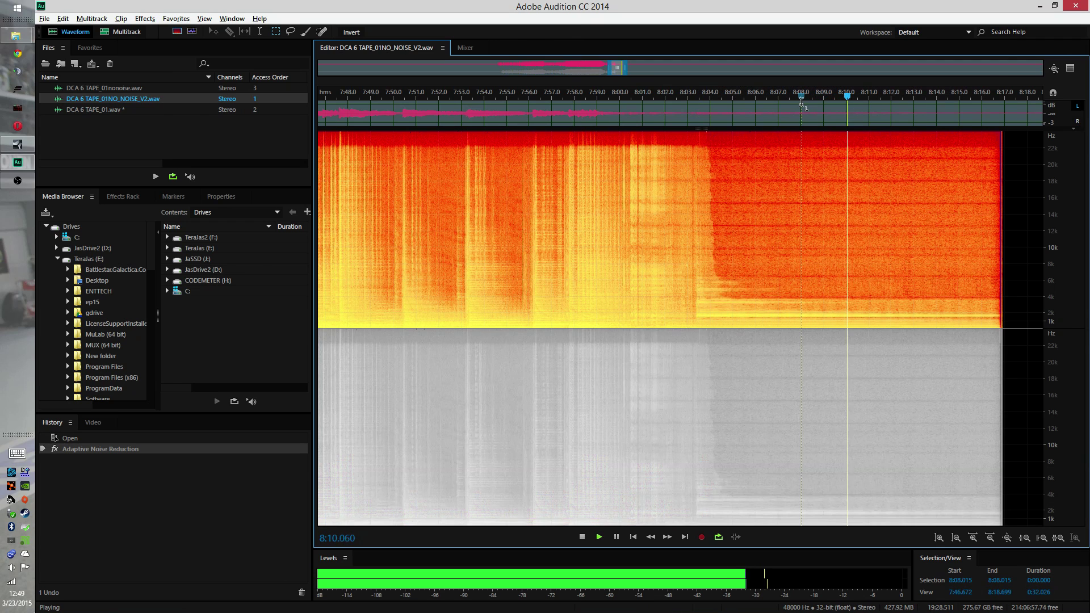
key(space)
key(space)
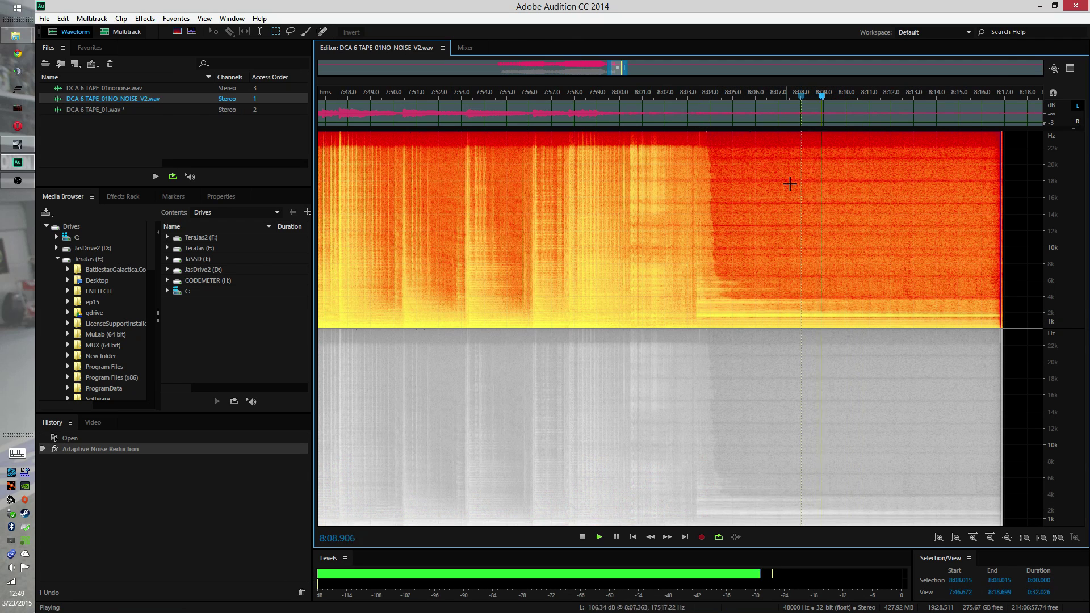
key(space)
key(space)
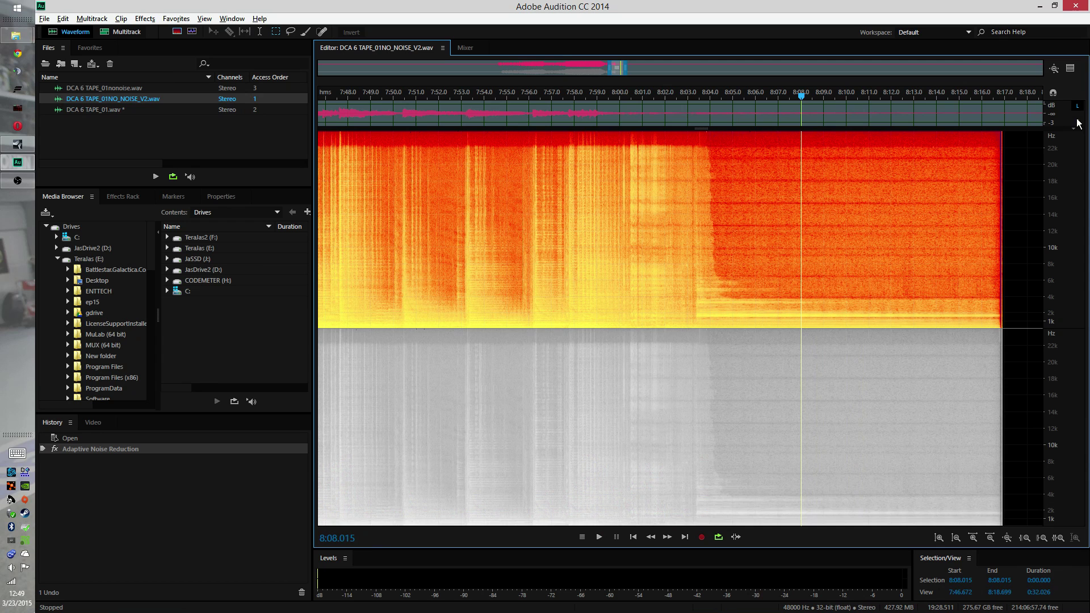
click(1076, 122)
key(space)
Alternate playback at 8:08 between the V2 file and the original DCA 6 TAPE_01.wav.
key(space)
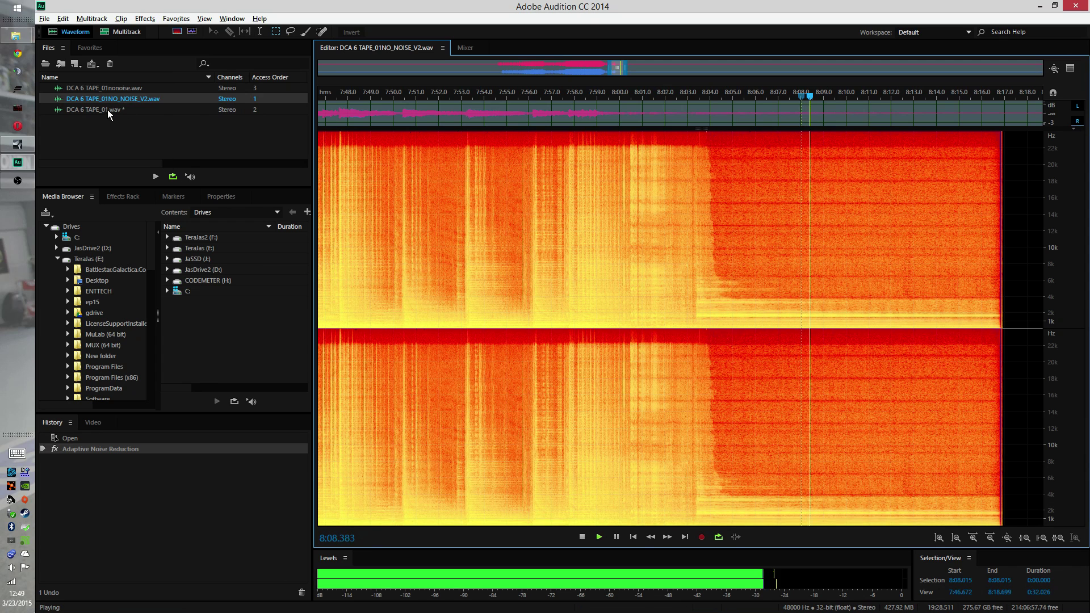
key(space)
click(110, 110)
key(space)
key(space)
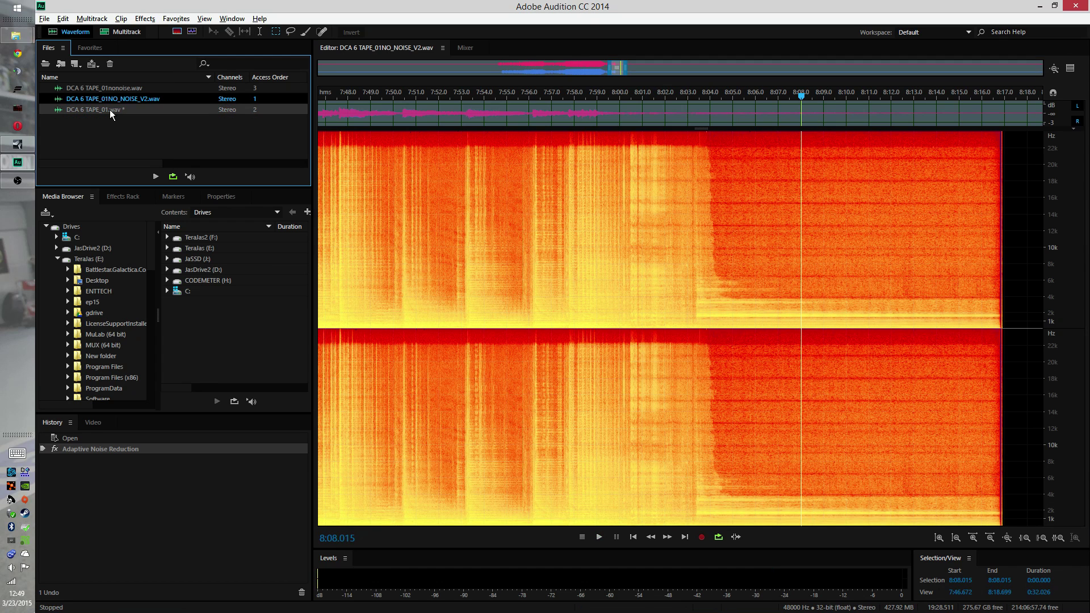
key(space)
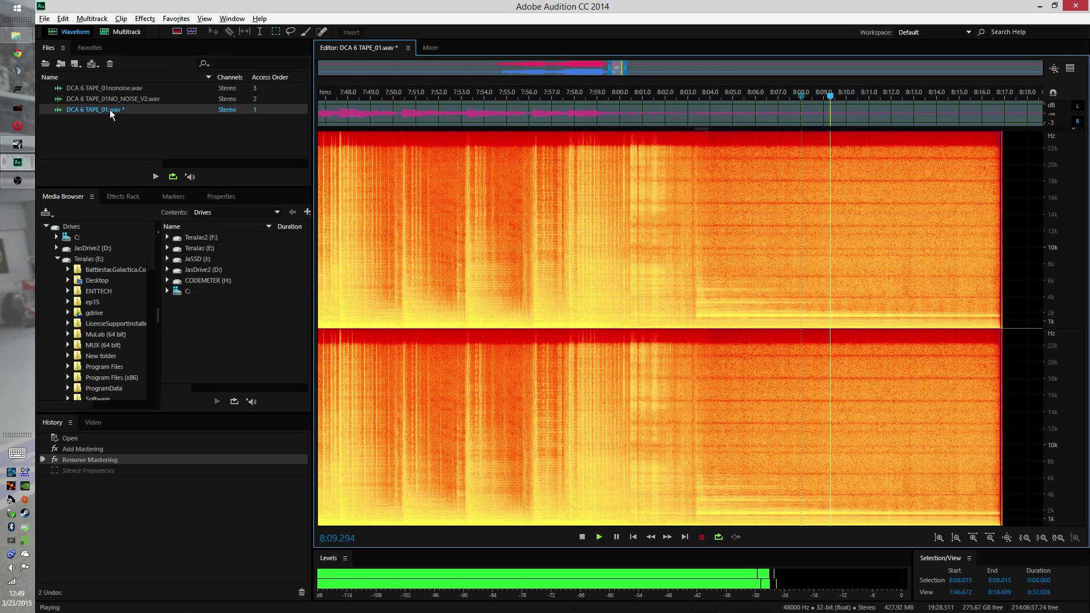
click(108, 100)
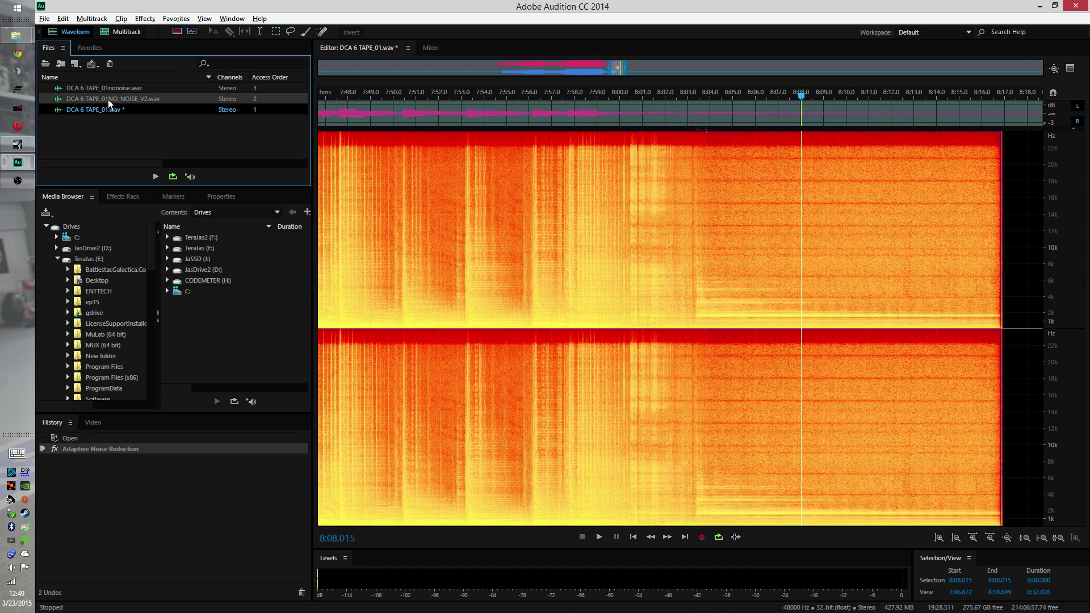
click(104, 113)
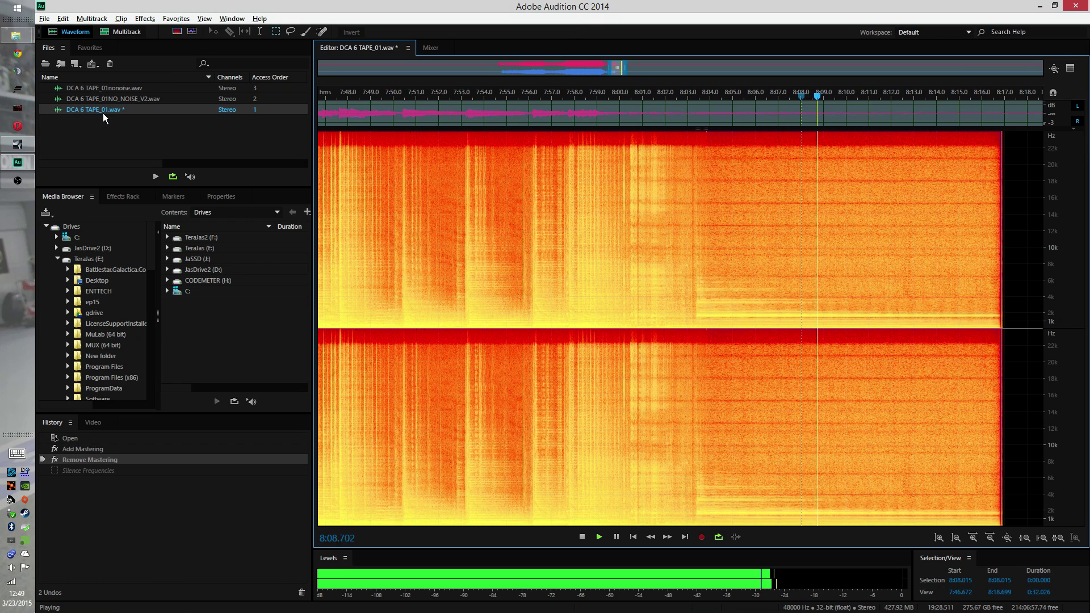
key(space)
click(44, 18)
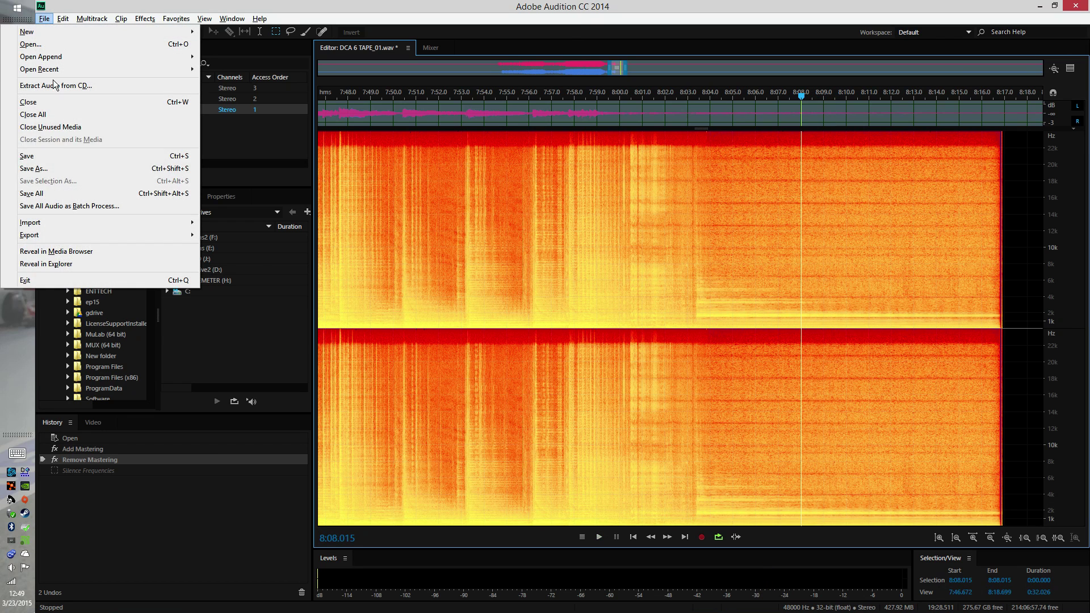
click(67, 155)
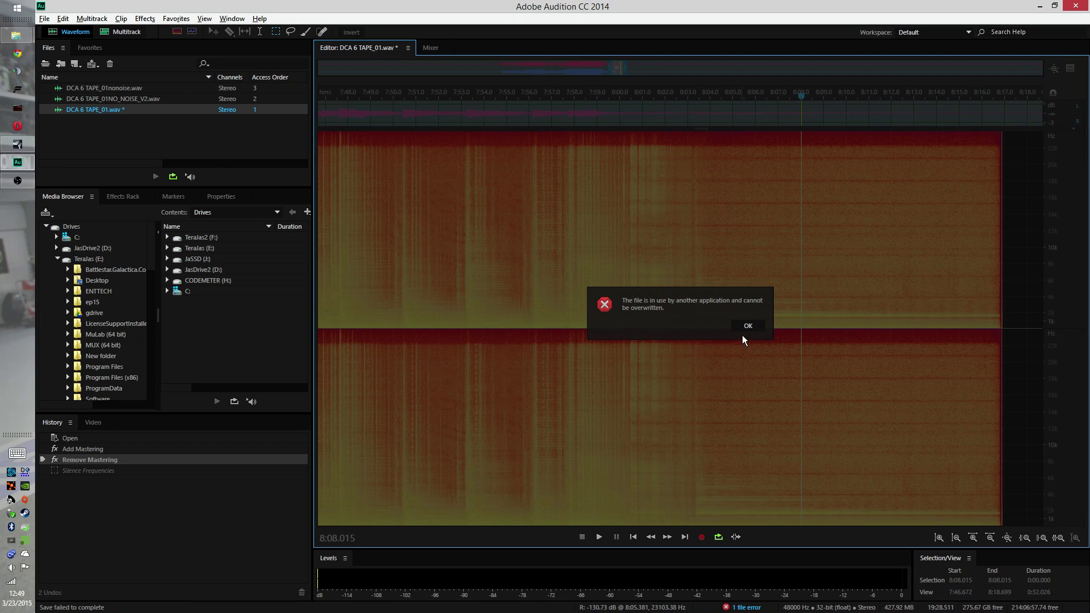
click(748, 327)
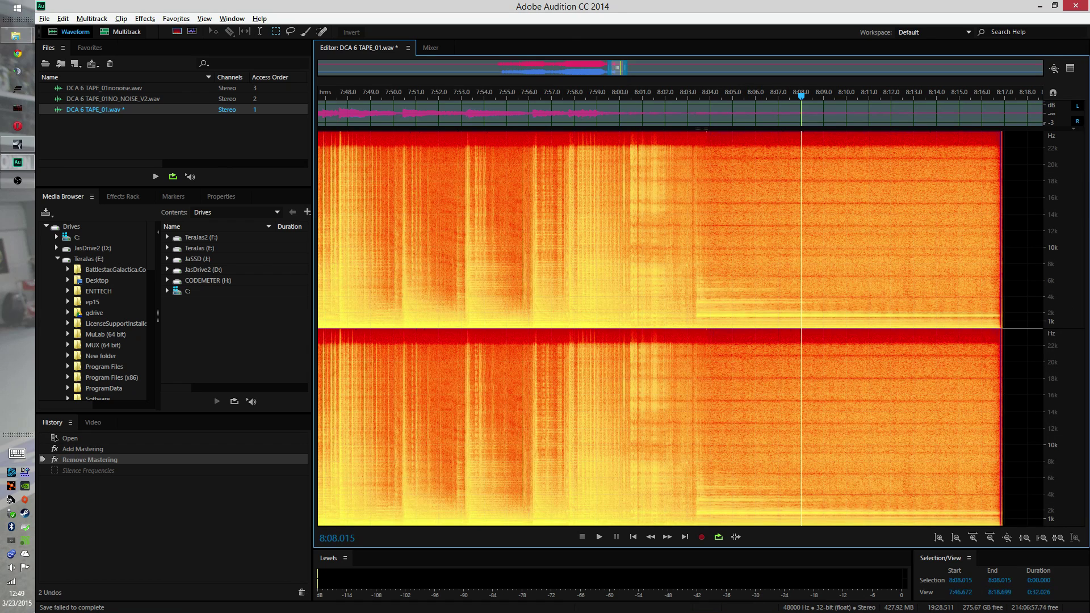